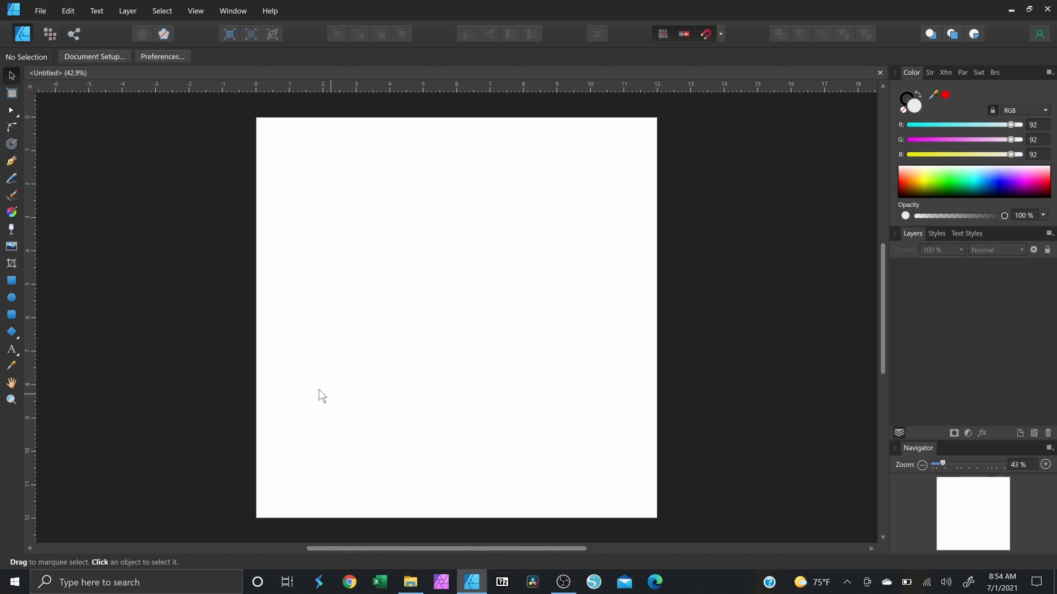
# - Draw a circle about 6.6 in across and centre it horizontally and vertically on the page
pyautogui.click(11, 300)
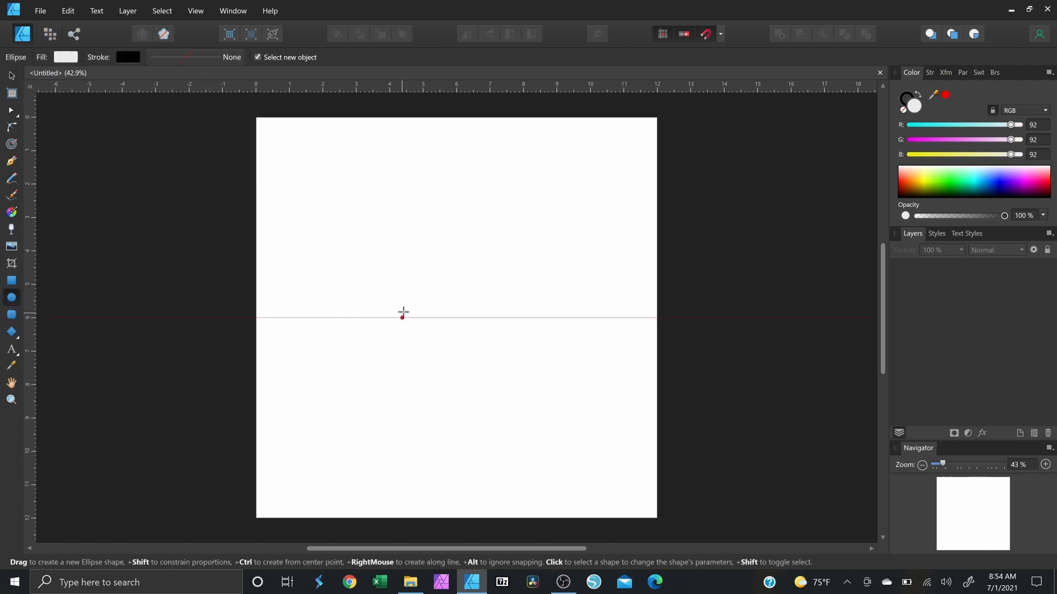
pyautogui.moveTo(470, 317); pyautogui.dragTo(535, 473)
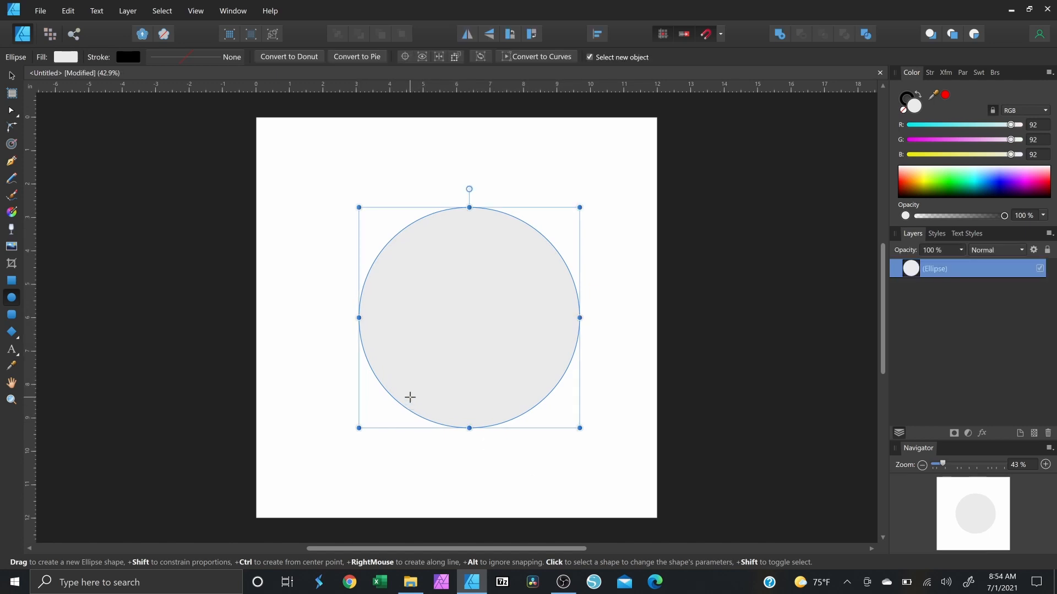
pyautogui.scroll(1, 417, 396)
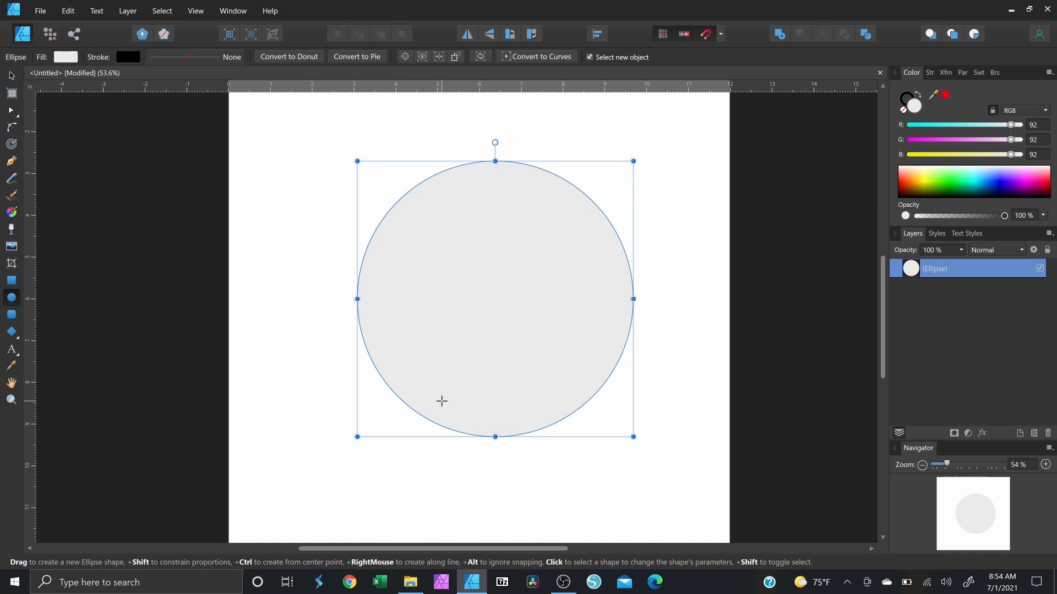
pyautogui.click(598, 34)
pyautogui.click(622, 73)
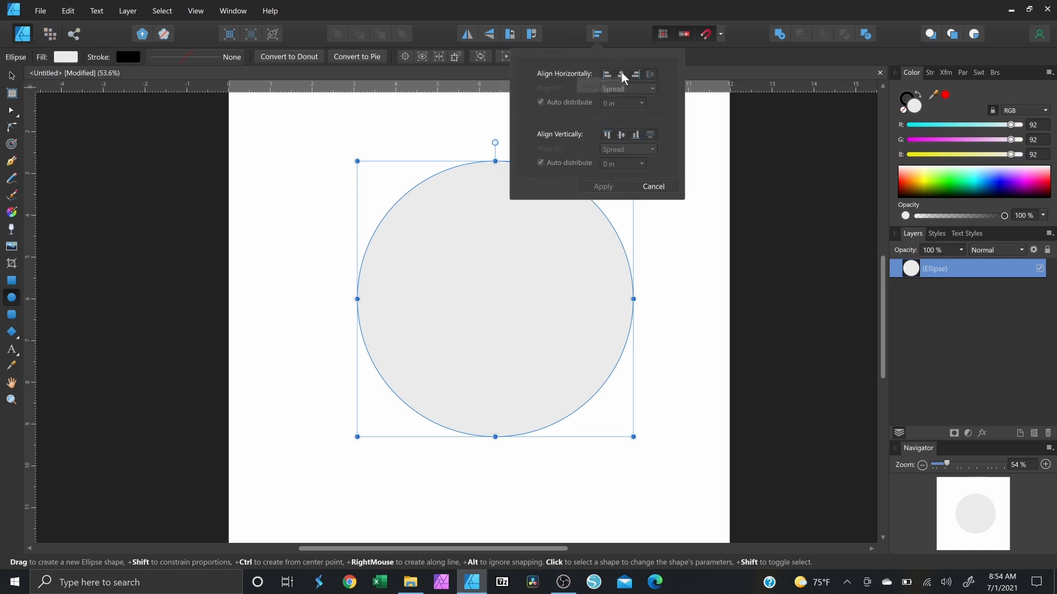
pyautogui.click(622, 134)
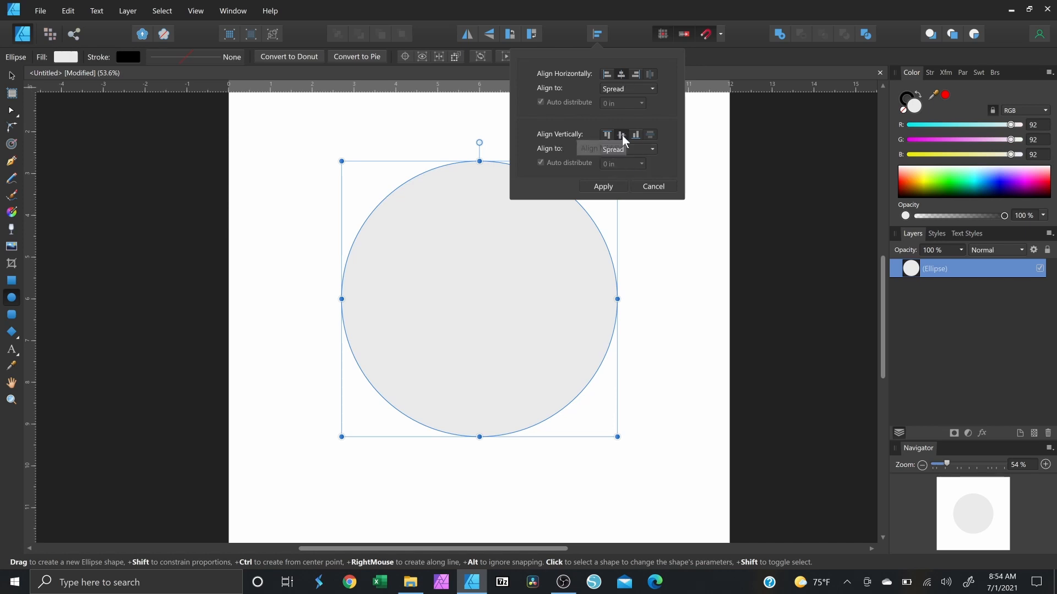
pyautogui.click(616, 192)
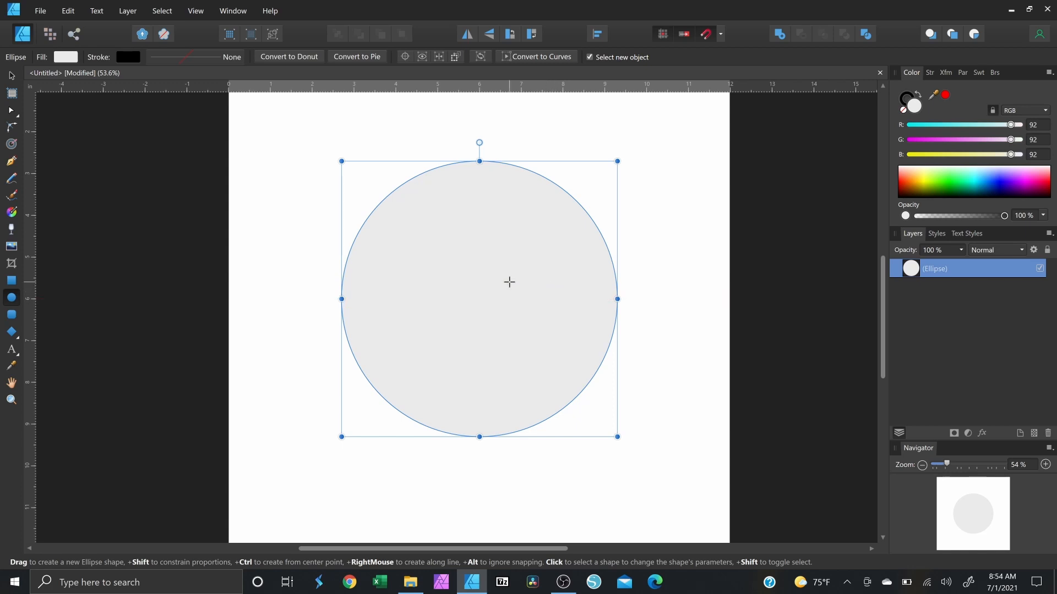
# - Turn the circle into a text path spanning its upper half between the side midpoints and enter TEXT ON A PATH
pyautogui.click(13, 354)
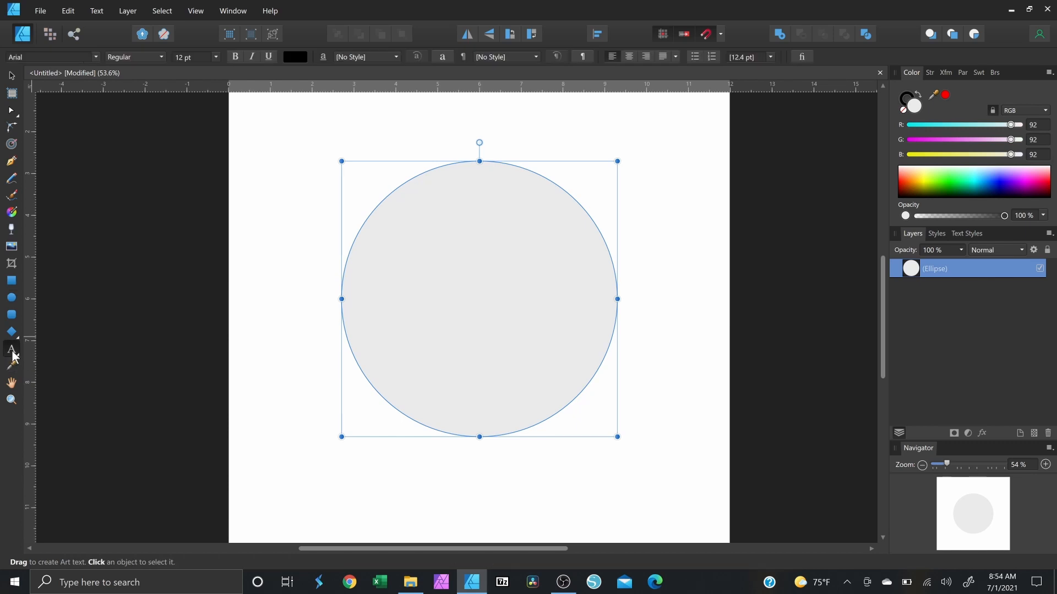
pyautogui.click(370, 208)
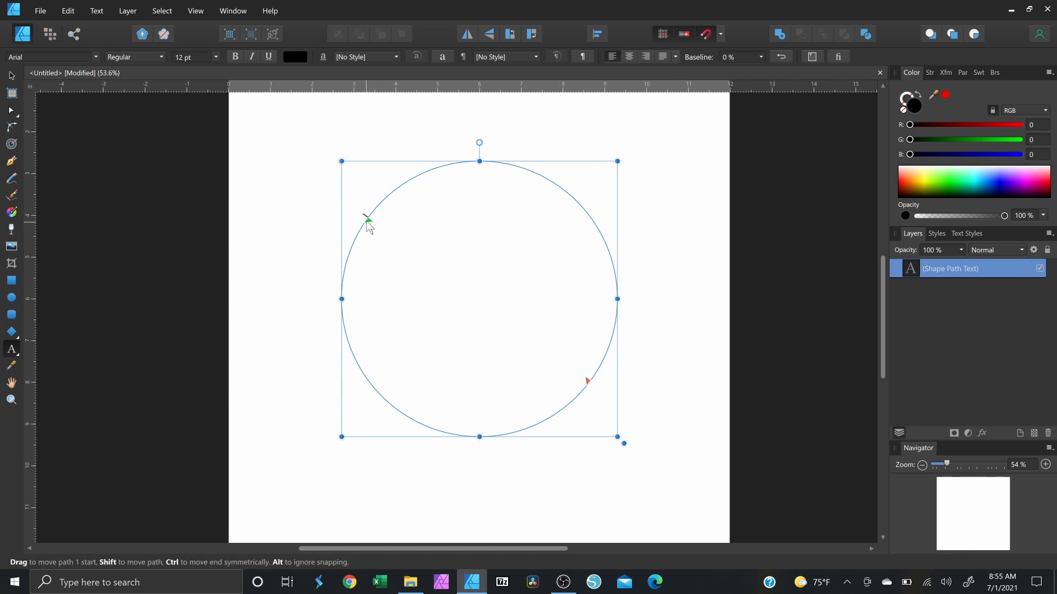
pyautogui.moveTo(367, 220); pyautogui.dragTo(354, 302)
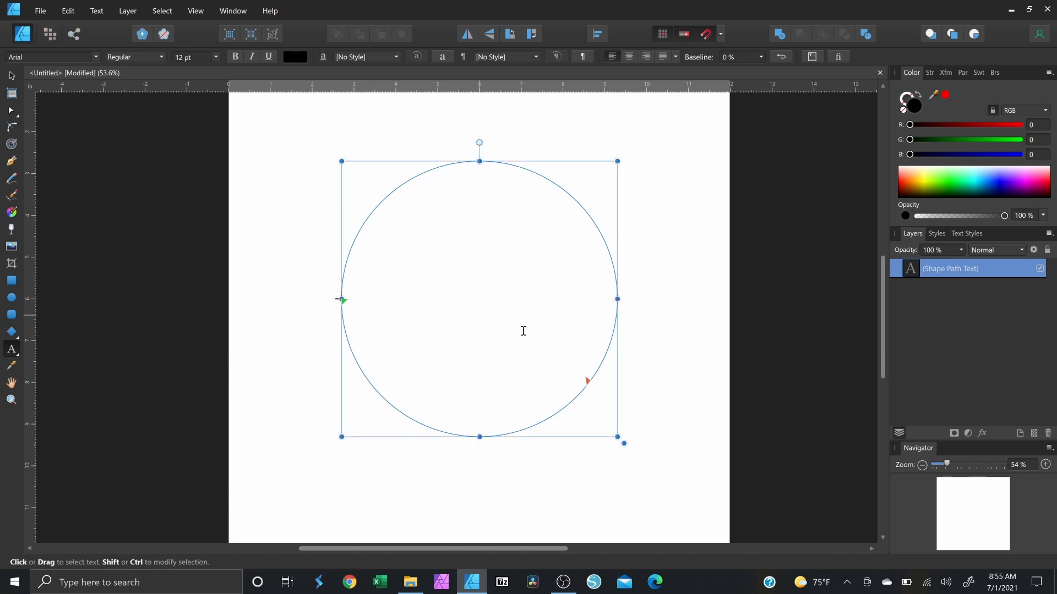
pyautogui.moveTo(587, 382); pyautogui.dragTo(634, 303)
pyautogui.click(582, 329)
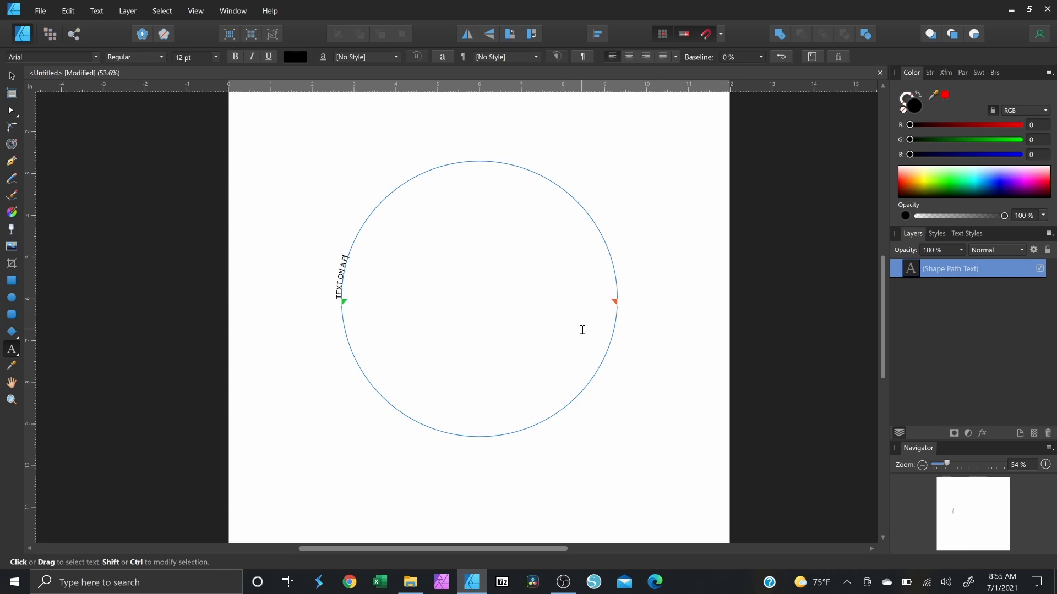
pyautogui.press('Escape')
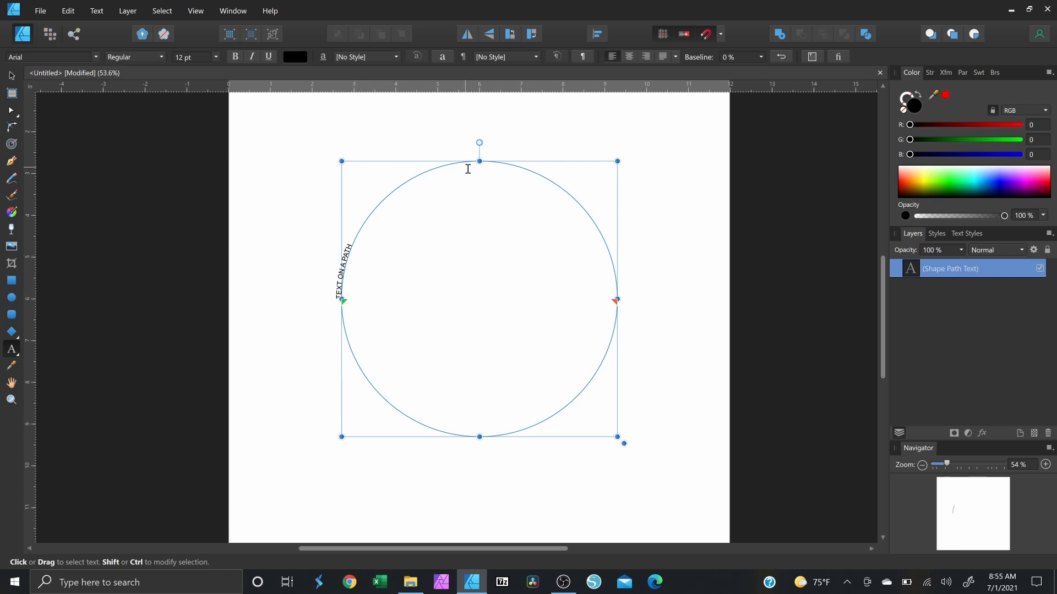
# - Centre-align the path text over the upper half of the circle and set its font size to 46 pt
pyautogui.click(627, 58)
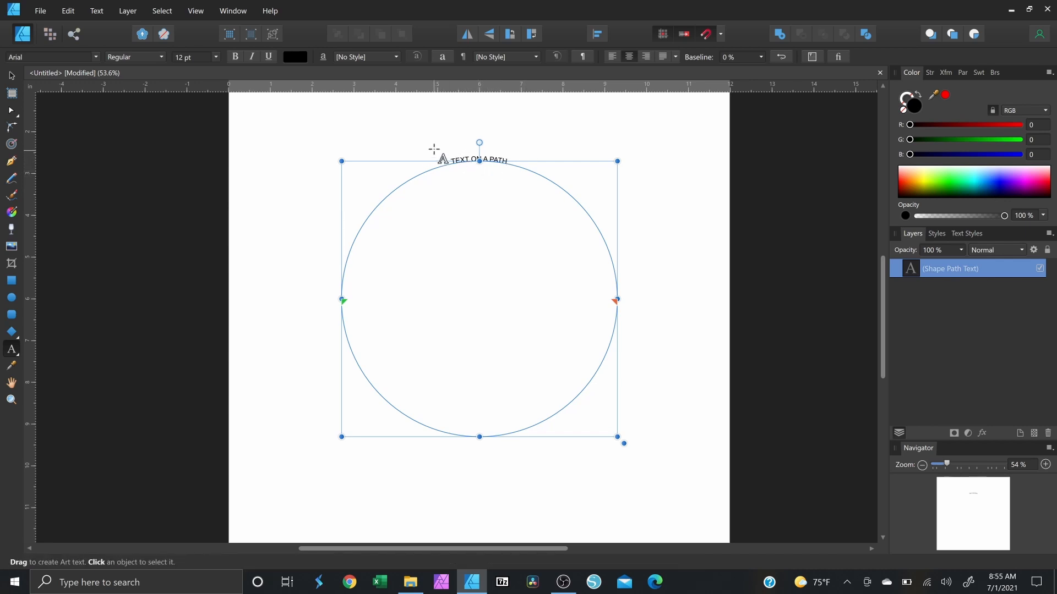
pyautogui.doubleClick(459, 156)
pyautogui.click(457, 156)
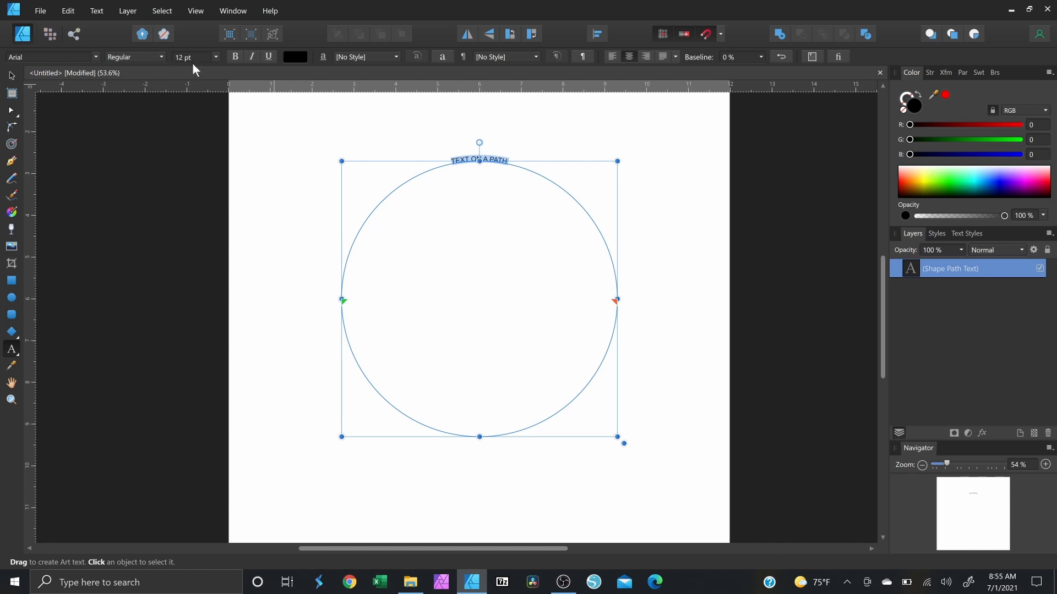
pyautogui.scroll(10, 191, 62)
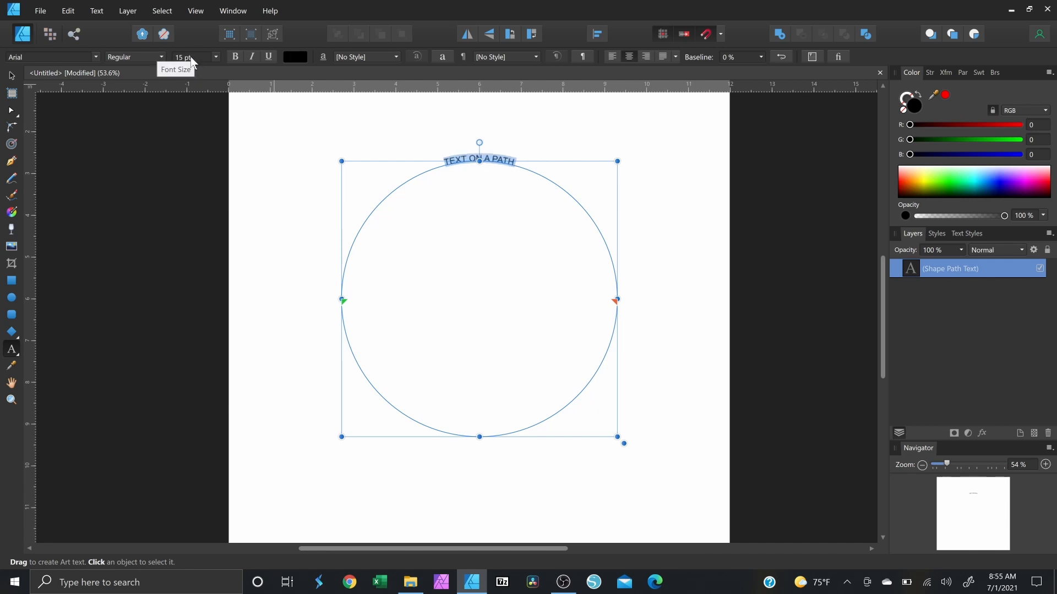
pyautogui.scroll(8, 191, 62)
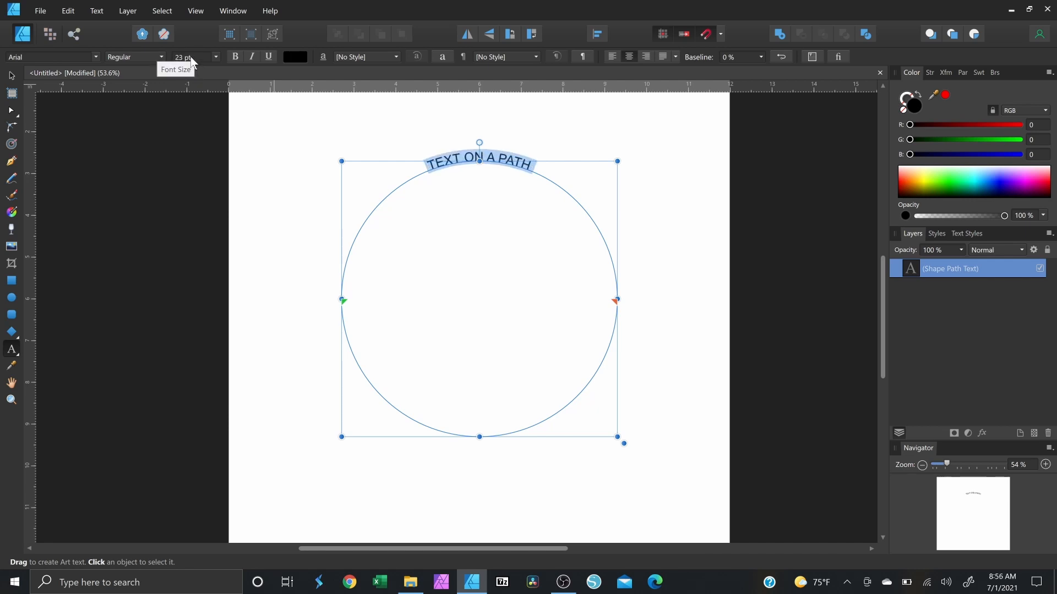
pyautogui.scroll(9, 191, 58)
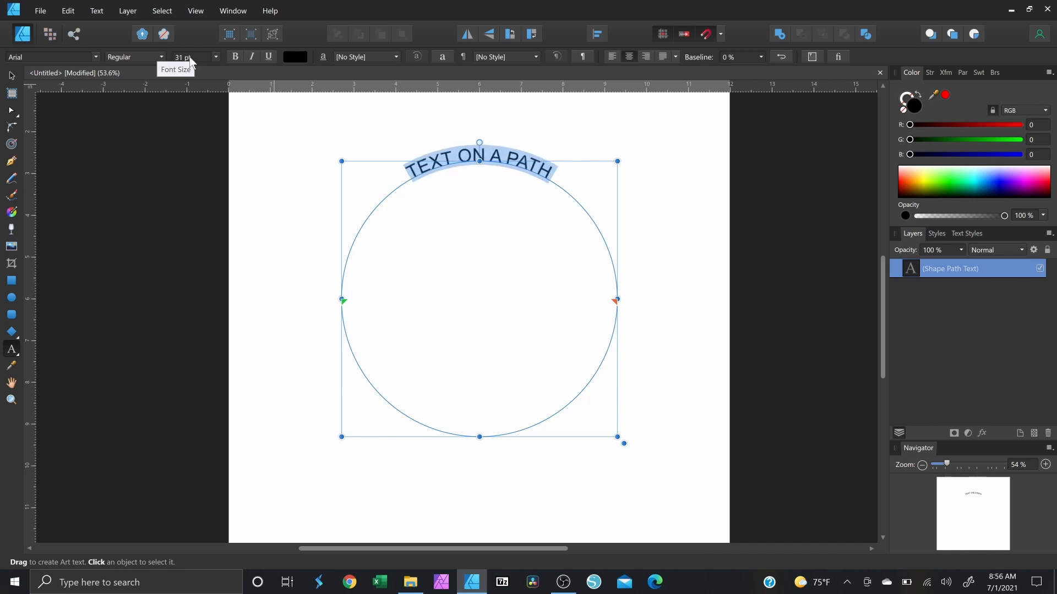
pyautogui.scroll(1, 189, 57)
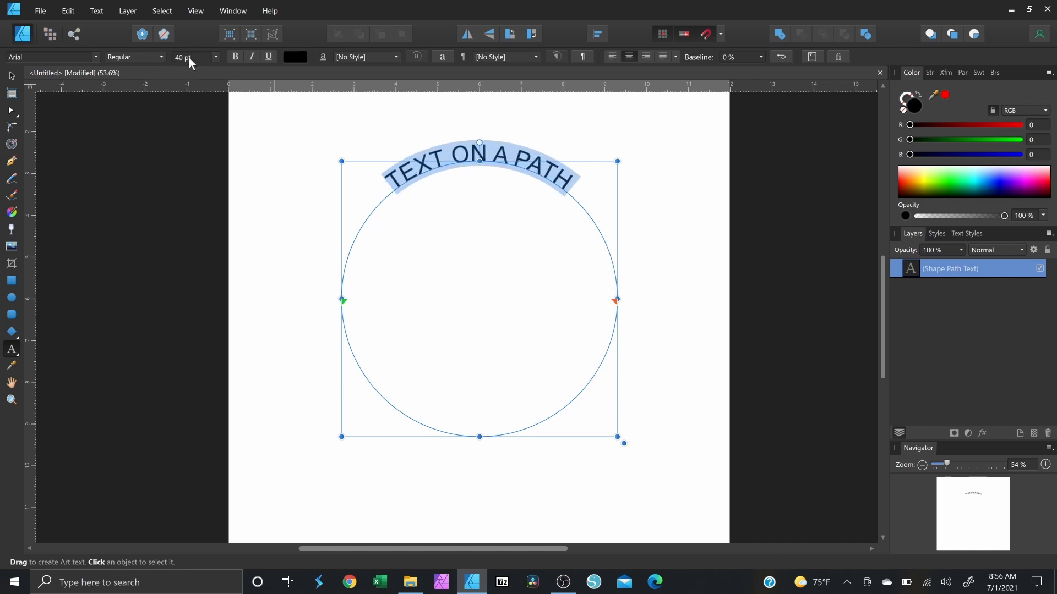
pyautogui.scroll(6, 188, 57)
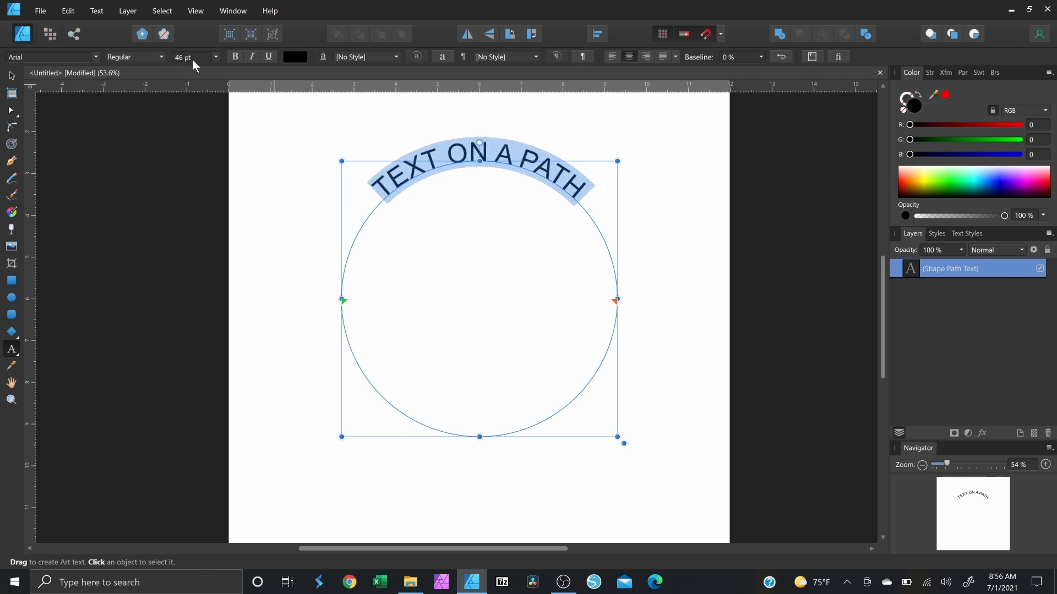
# - Change the path text's font to Franklin Gothic Demi from the recently used fonts
pyautogui.click(95, 57)
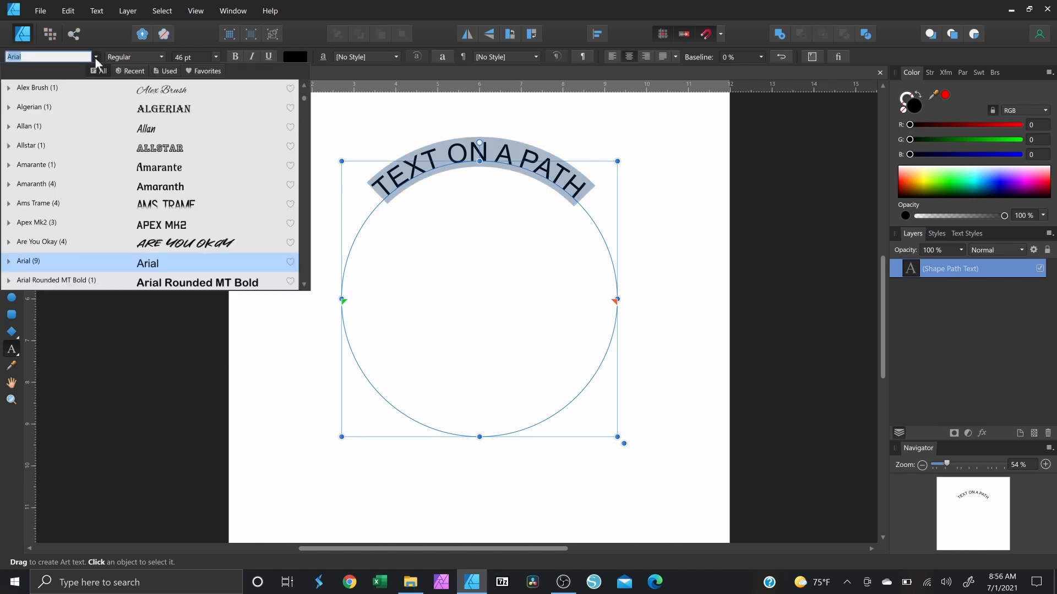
pyautogui.click(133, 75)
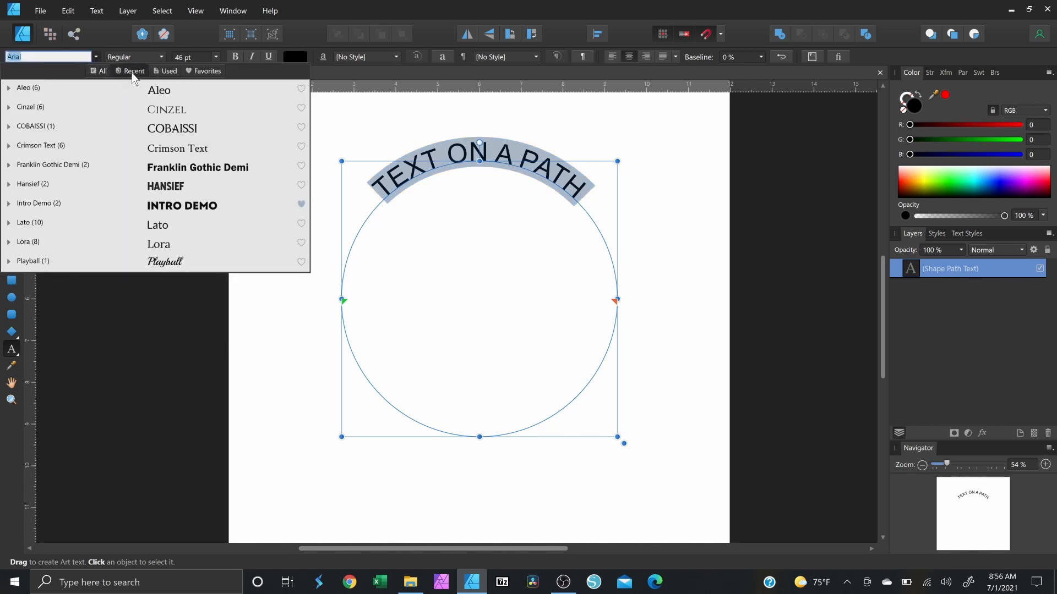
pyautogui.click(196, 170)
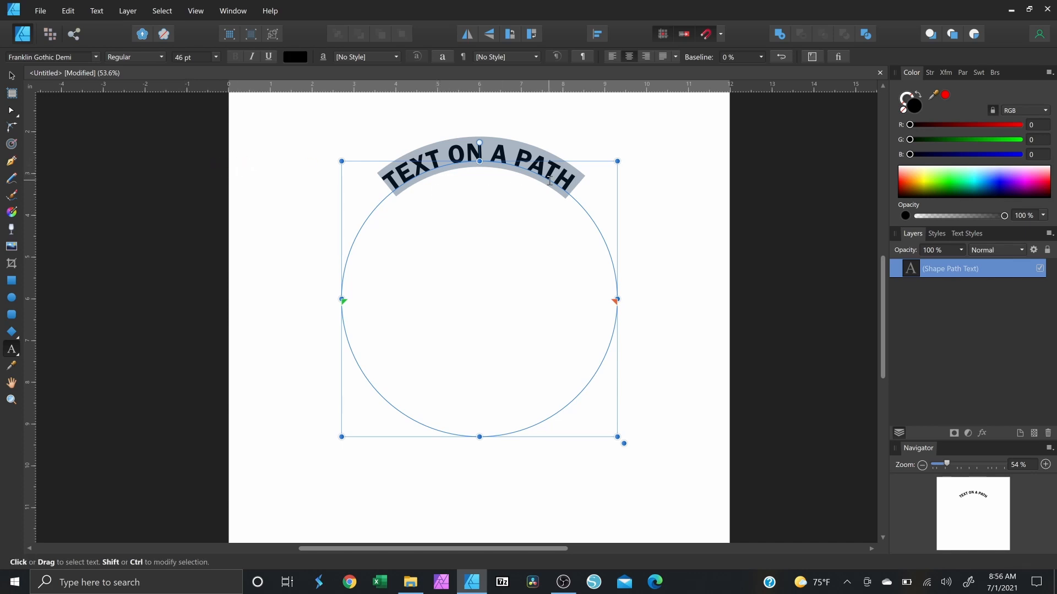
# - Add a second line, TEXT ON A PATH, along the circle's lower half, with its start and end at the left and right midpoints
pyautogui.click(580, 180)
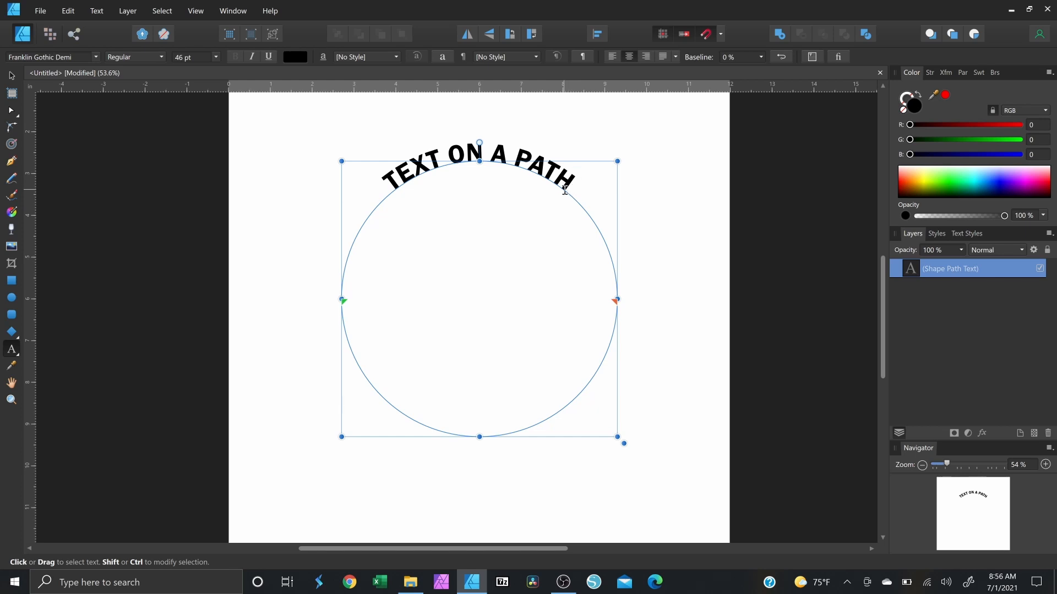
pyautogui.press('Return')
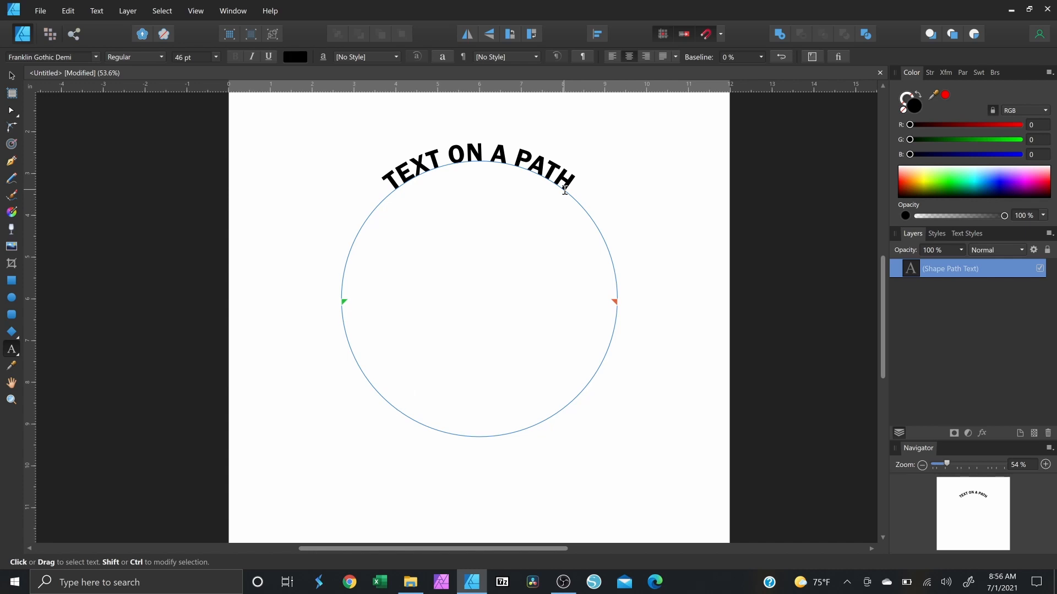
pyautogui.write('TEXT ')
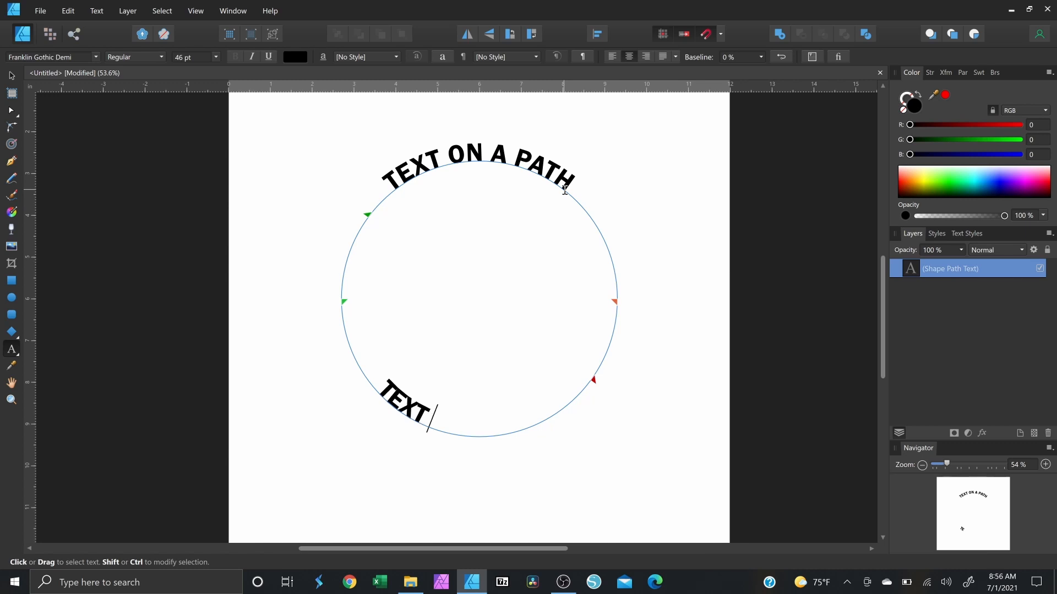
pyautogui.write('ON A ')
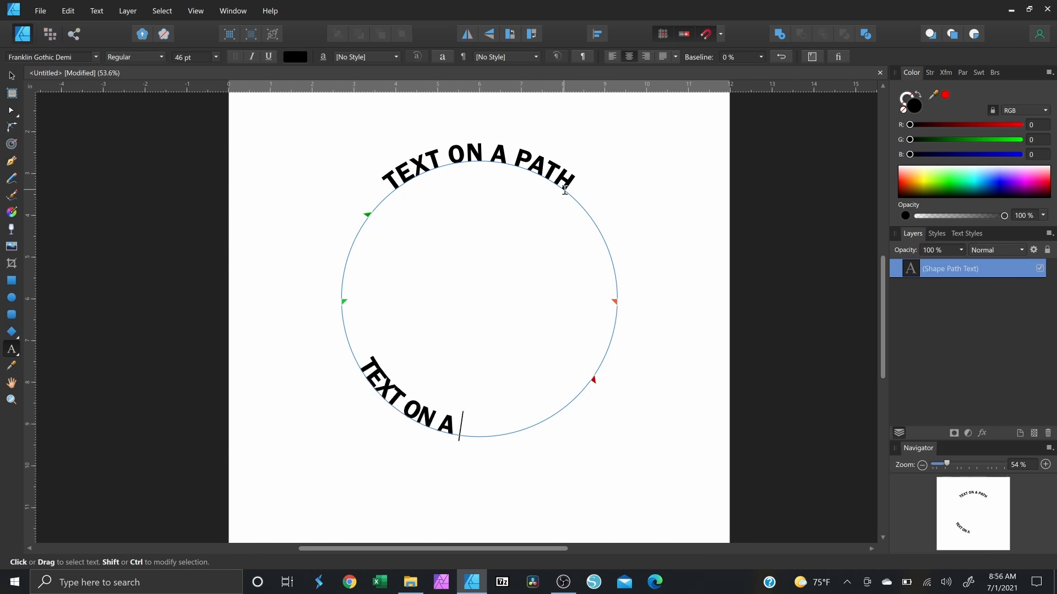
pyautogui.write('PATH')
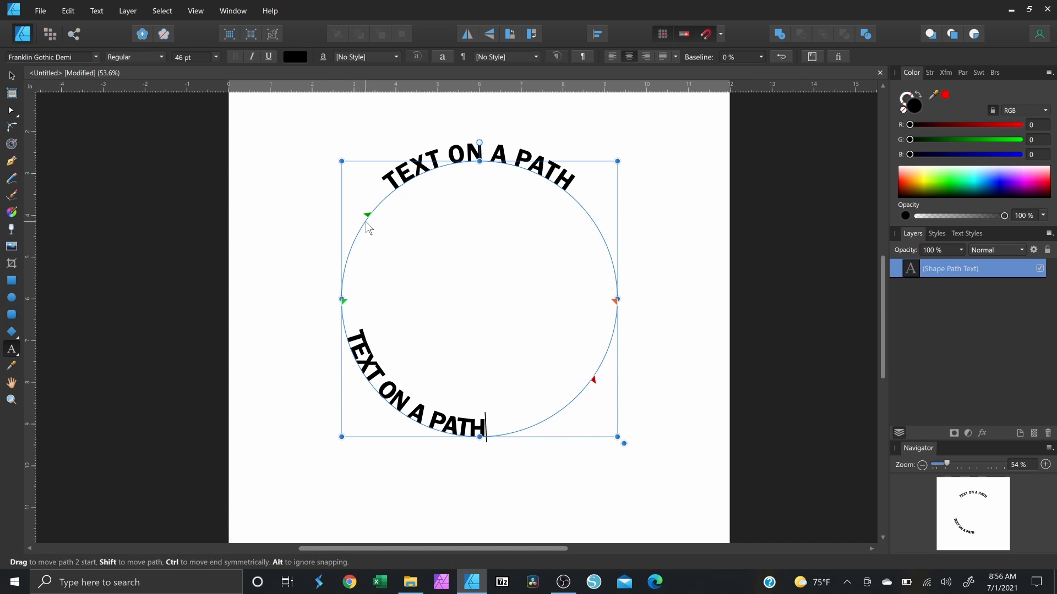
pyautogui.moveTo(364, 227); pyautogui.dragTo(341, 299)
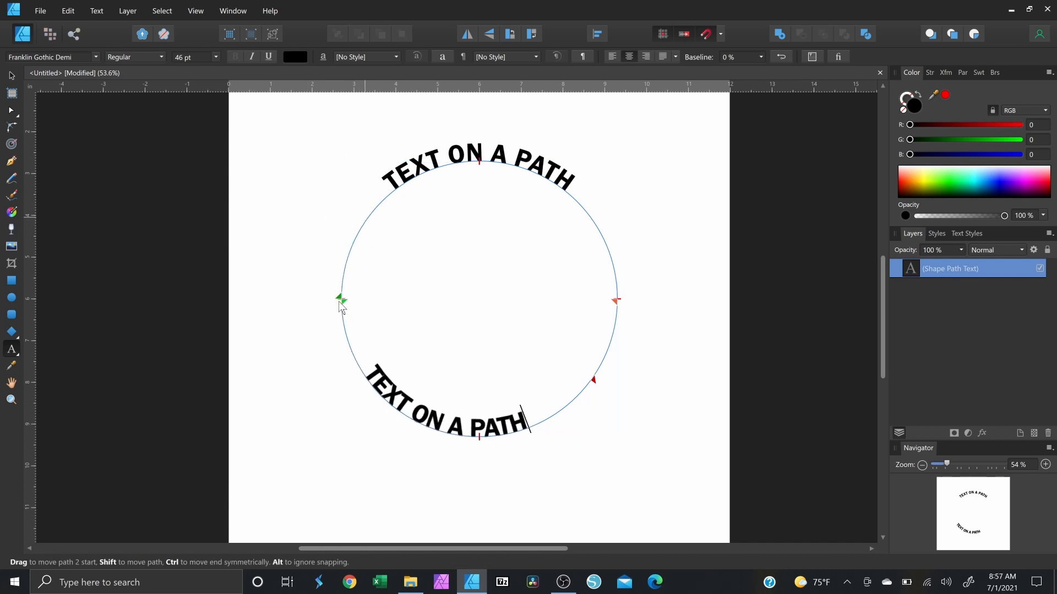
pyautogui.moveTo(595, 384); pyautogui.dragTo(633, 303)
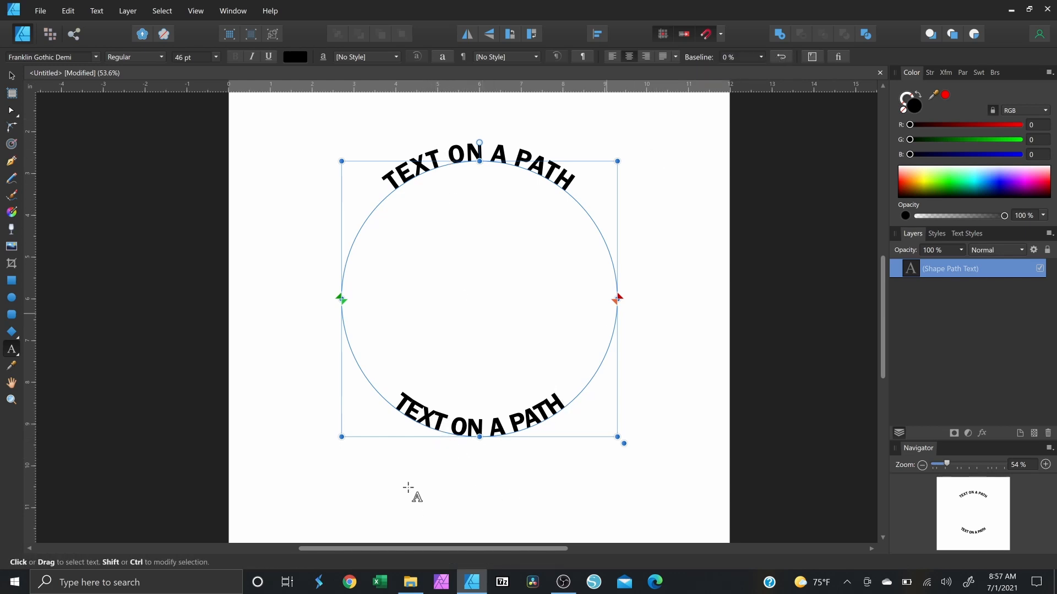
# - Set the baseline of the lower line of text to 71% so it sits outside the circle
pyautogui.doubleClick(434, 420)
pyautogui.click(433, 420)
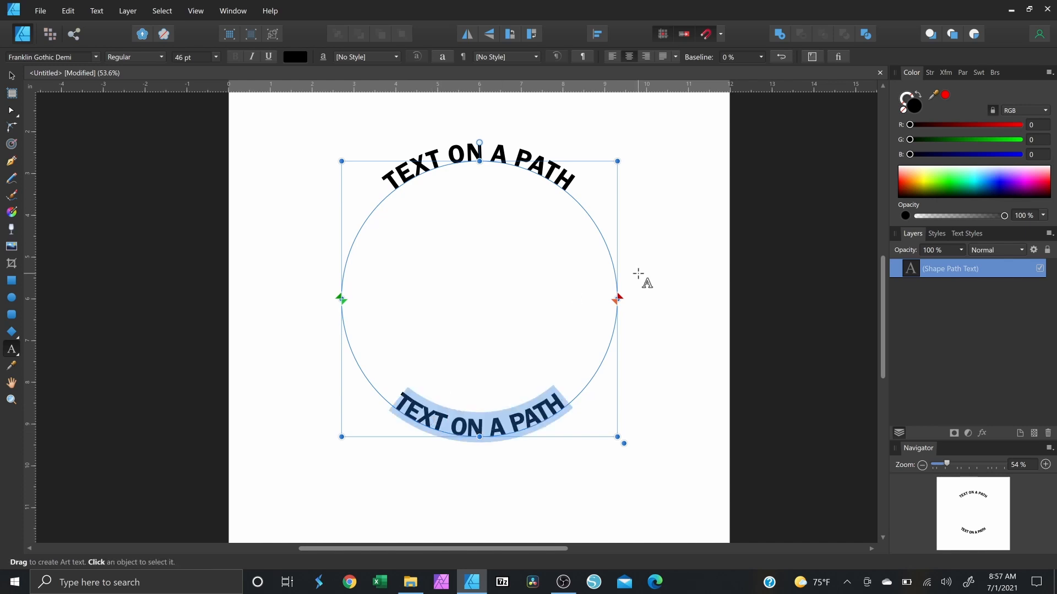
pyautogui.click(760, 57)
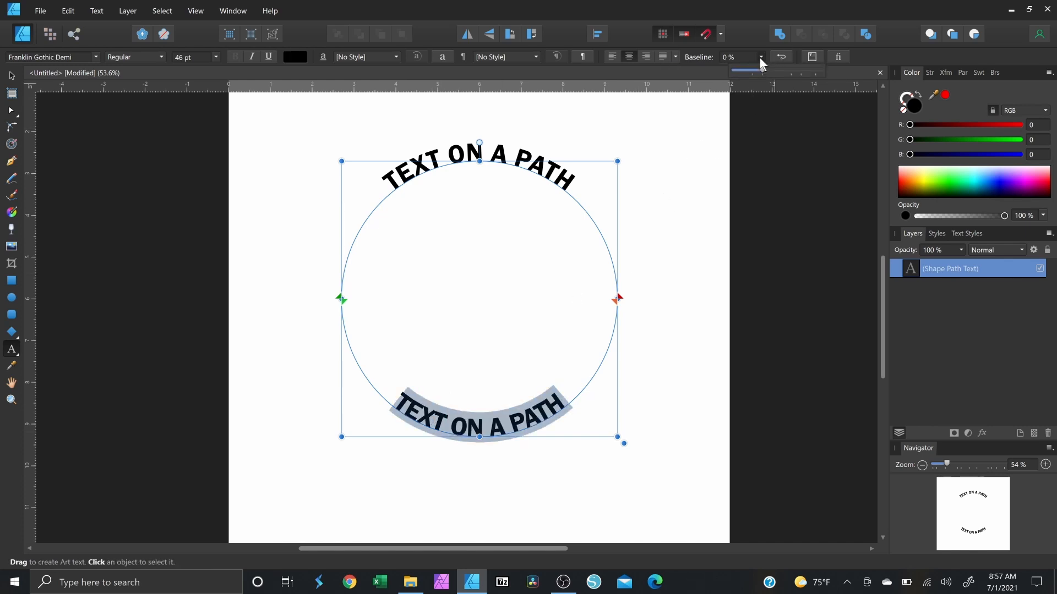
pyautogui.moveTo(765, 73); pyautogui.dragTo(804, 110)
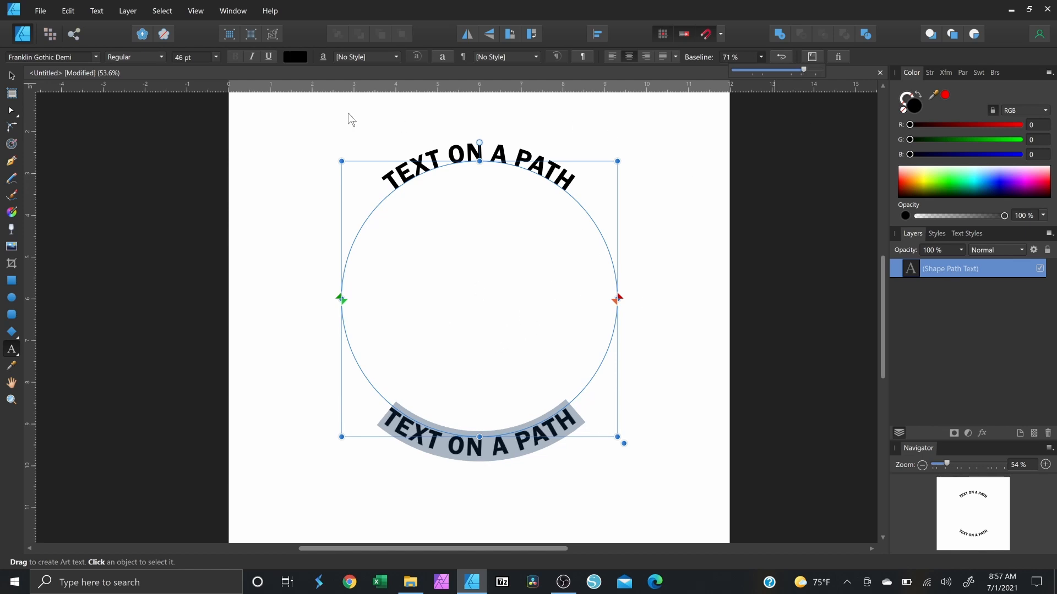
pyautogui.click(689, 358)
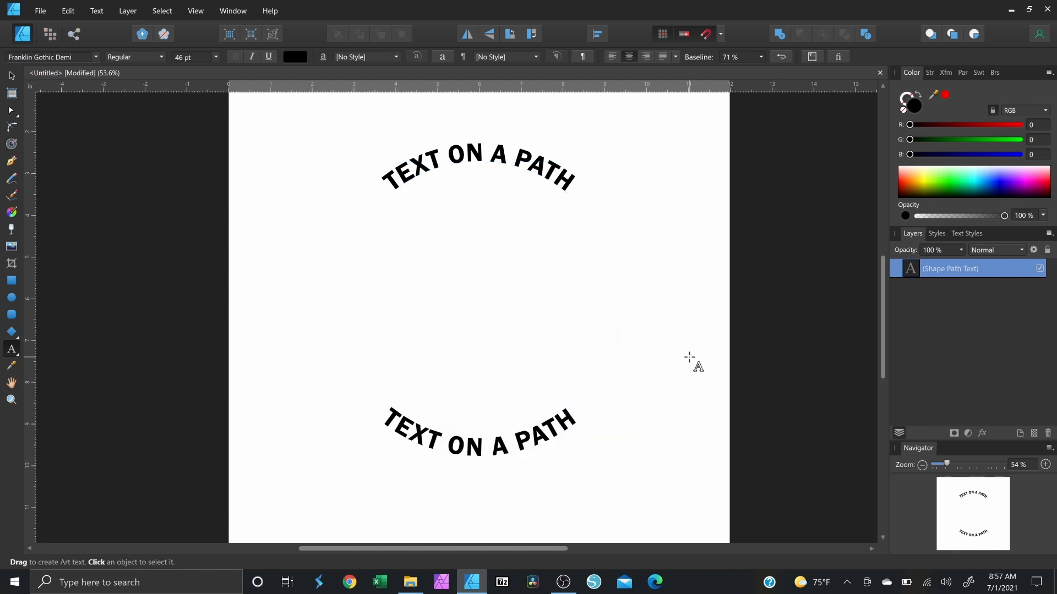
# - Restore the selection of the lower line of text and reset its baseline to 0%
pyautogui.hotkey('ctrl', 'z')
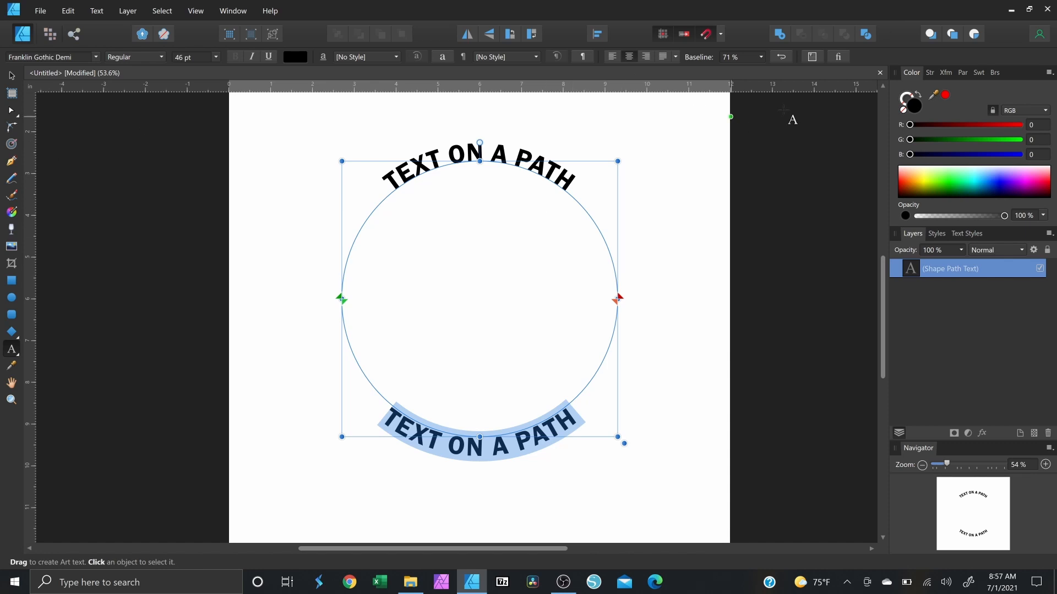
pyautogui.click(761, 56)
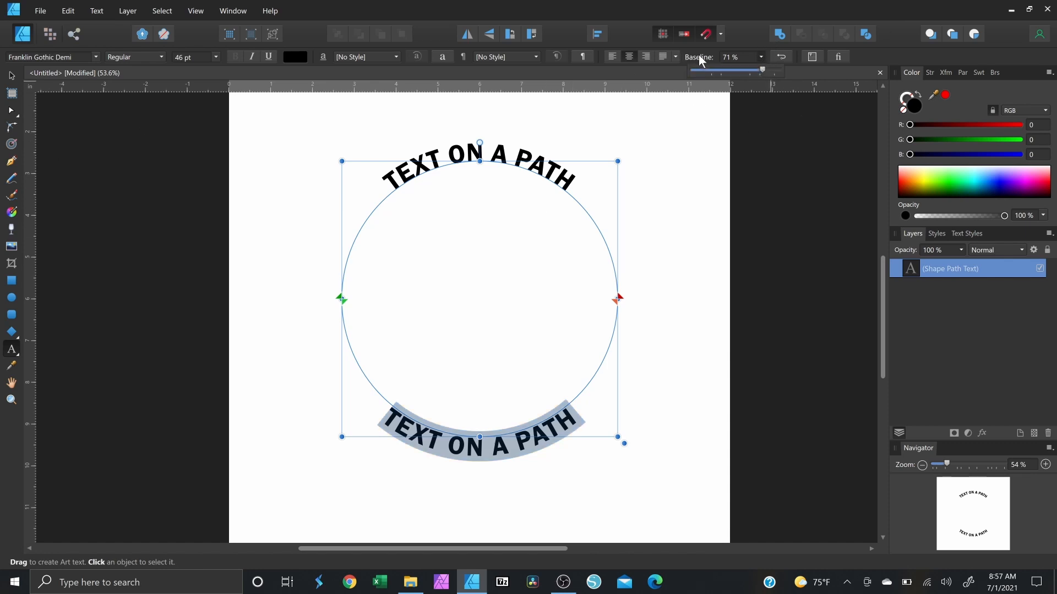
pyautogui.moveTo(763, 75); pyautogui.dragTo(722, 75)
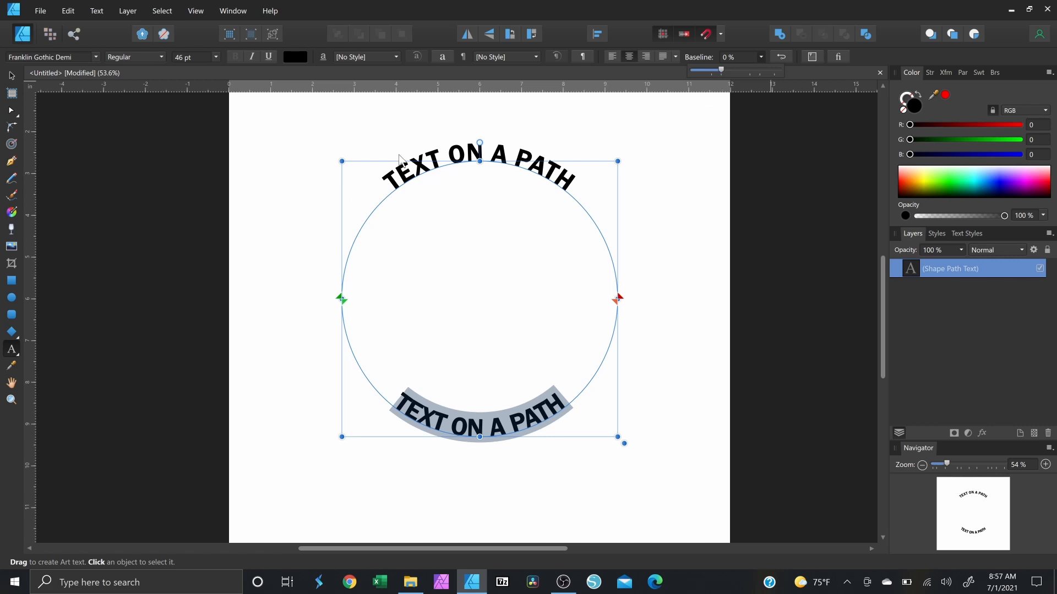
# - Set the baseline of the upper line of text to 70% so it sits inside the circle
pyautogui.doubleClick(405, 175)
pyautogui.tripleClick(405, 175)
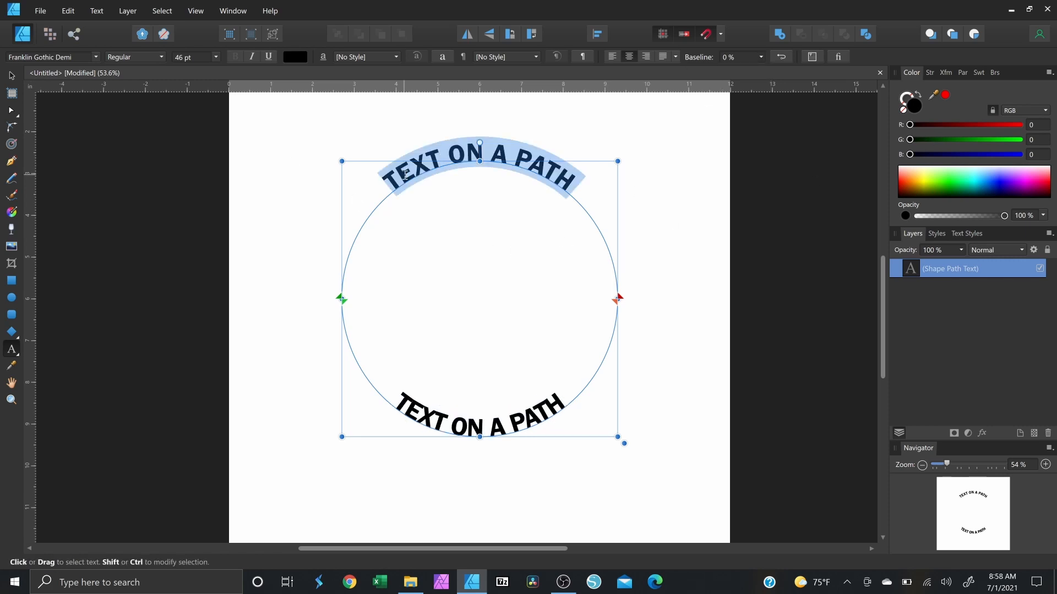
pyautogui.click(762, 57)
pyautogui.moveTo(764, 70); pyautogui.dragTo(803, 108)
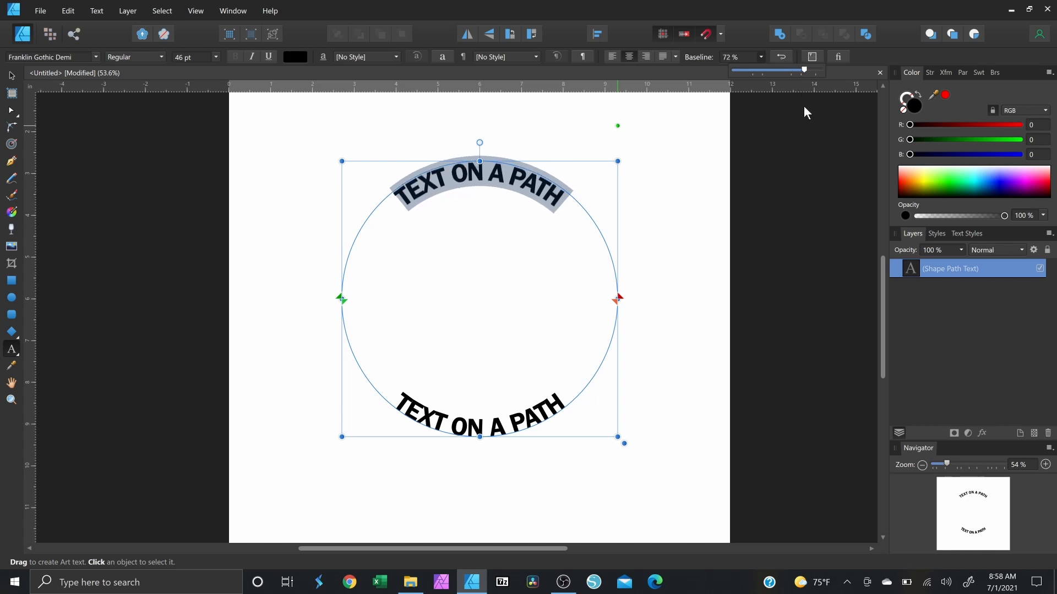
pyautogui.moveTo(807, 71)
pyautogui.mouseDown()
pyautogui.moveTo(801, 80)
pyautogui.moveTo(803, 71)
pyautogui.mouseUp()
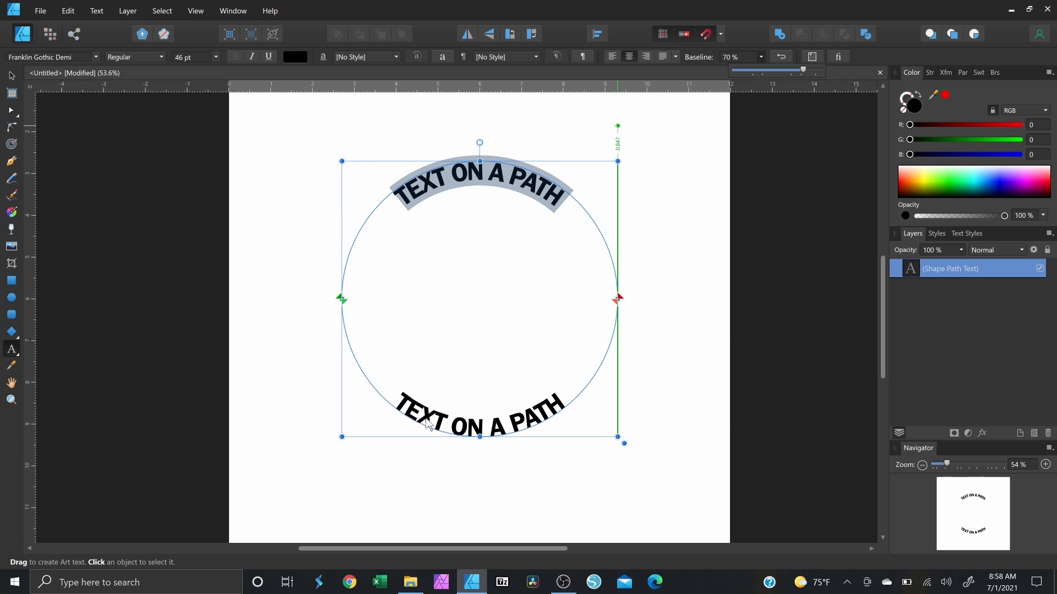
# - Widen the letter spacing of the whole lower line of text so its arc spreads wider along the circle
pyautogui.tripleClick(532, 421)
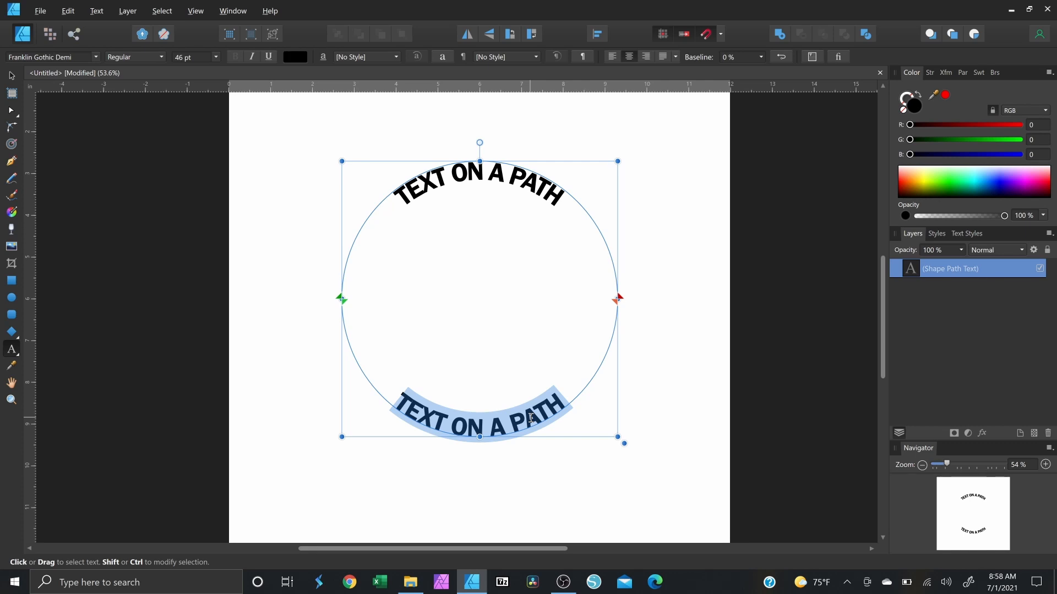
pyautogui.hotkey('alt', 'Right')
pyautogui.hotkey('alt', 'Right')
pyautogui.hotkey('alt', 'Right')
pyautogui.hotkey('alt', 'Right')
pyautogui.hotkey('alt', 'Right')
pyautogui.hotkey('alt', 'Right')
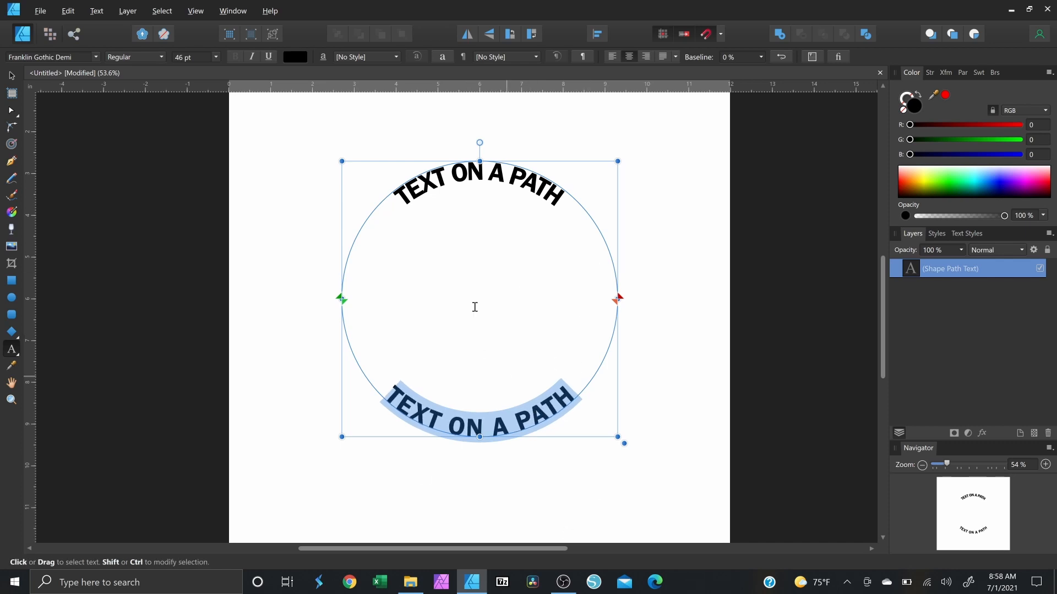
pyautogui.press('Escape')
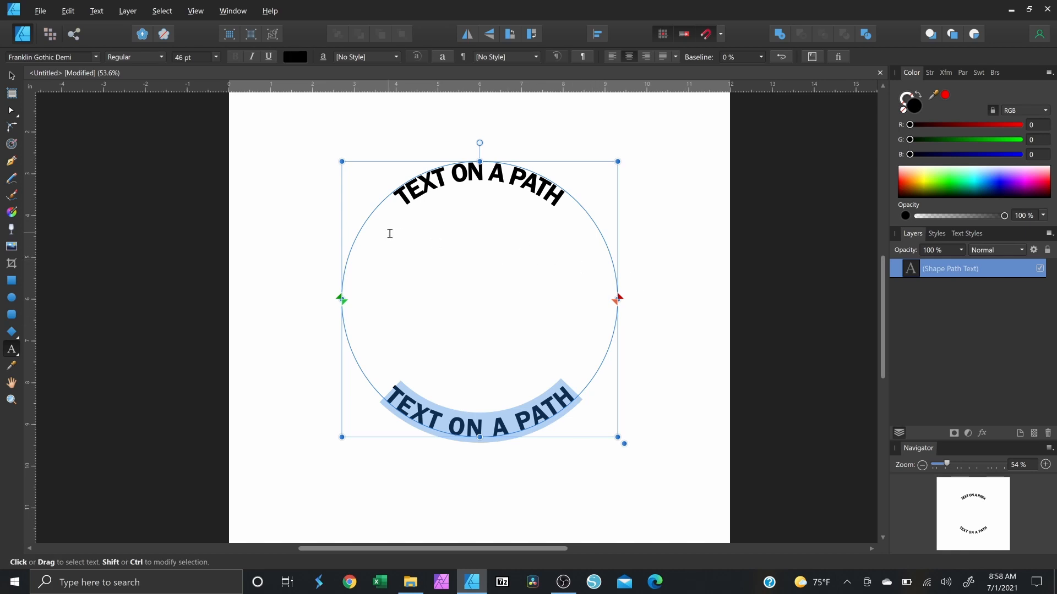
# - Convert the path text to curves, and shift the resulting group slightly down and scale it down a little about its centre
pyautogui.click(11, 77)
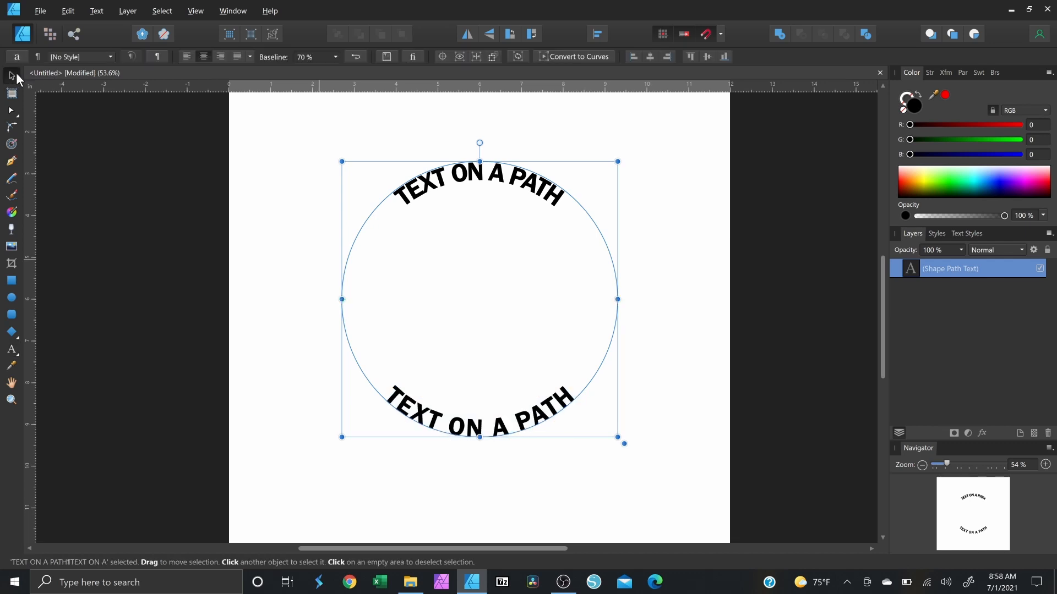
pyautogui.click(581, 58)
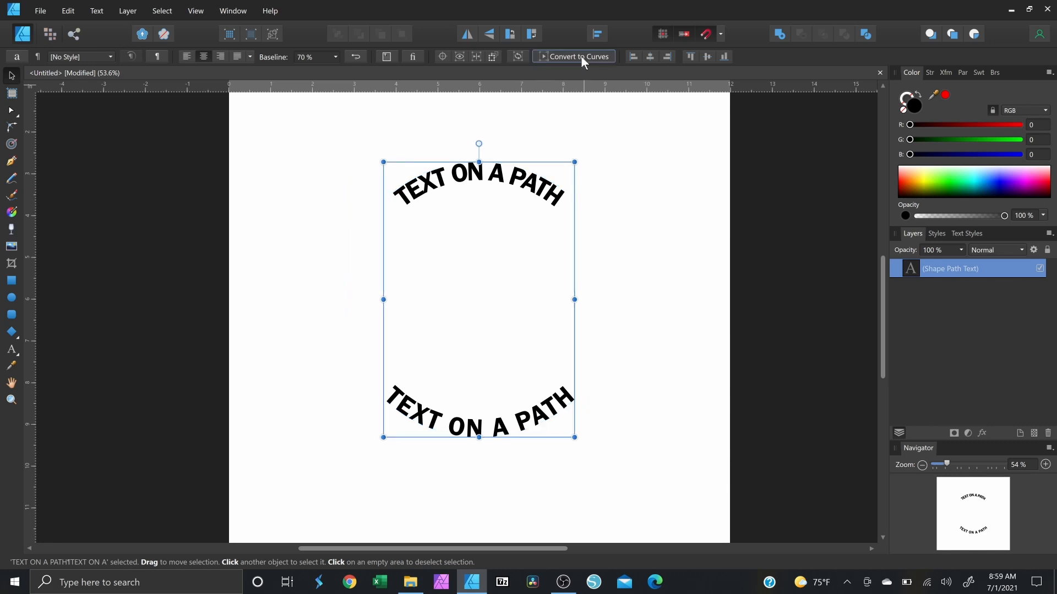
pyautogui.moveTo(487, 246); pyautogui.dragTo(510, 267)
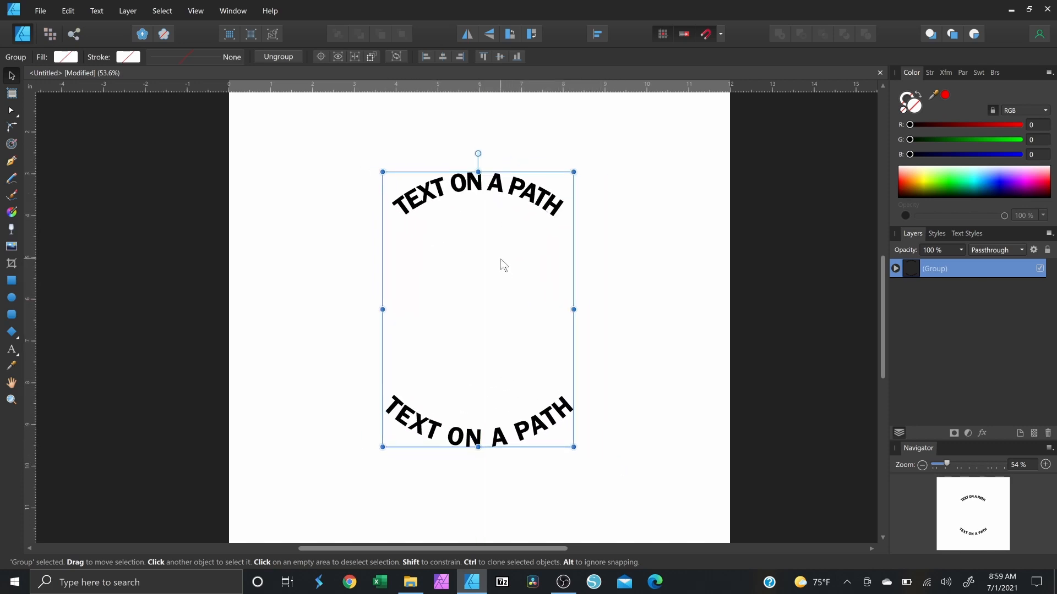
pyautogui.moveTo(573, 447)
pyautogui.mouseDown()
pyautogui.moveTo(649, 490)
pyautogui.moveTo(539, 444)
pyautogui.moveTo(558, 452)
pyautogui.mouseUp()
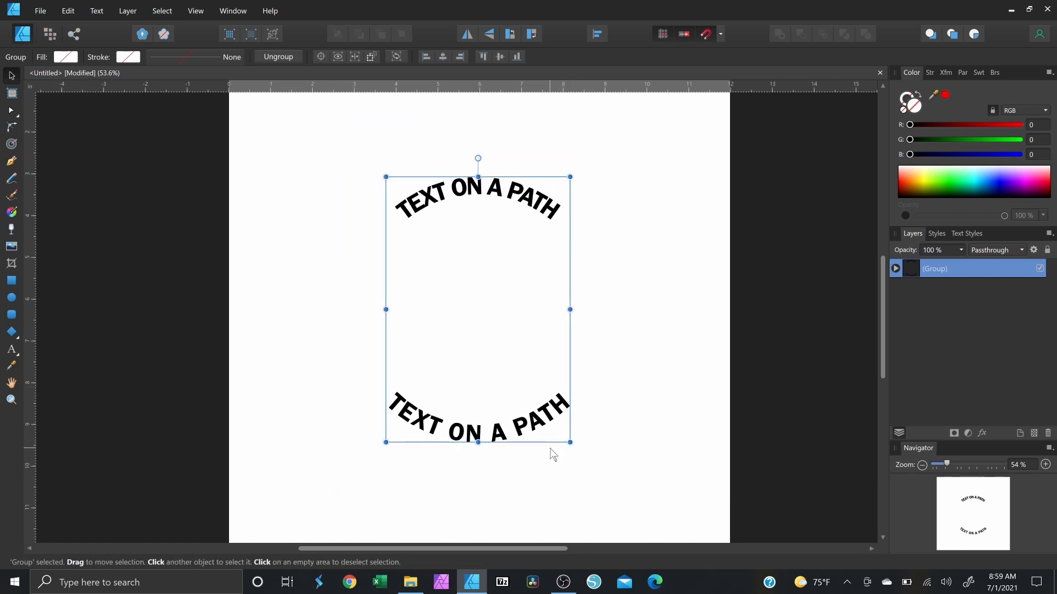